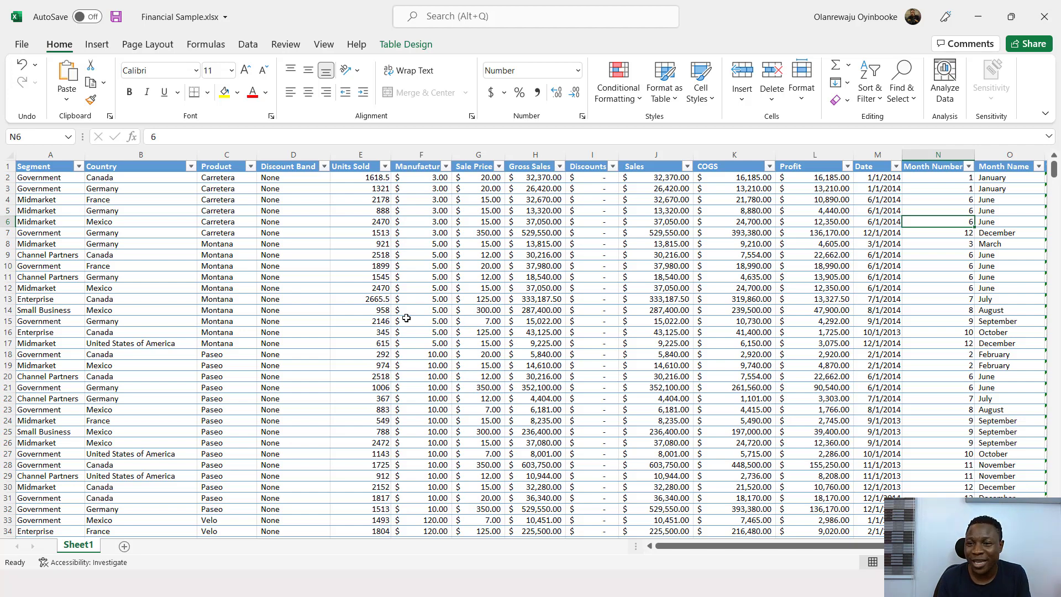
Select a cell in the Financial Sample table and request Analyze Data insights
left_click(406, 318)
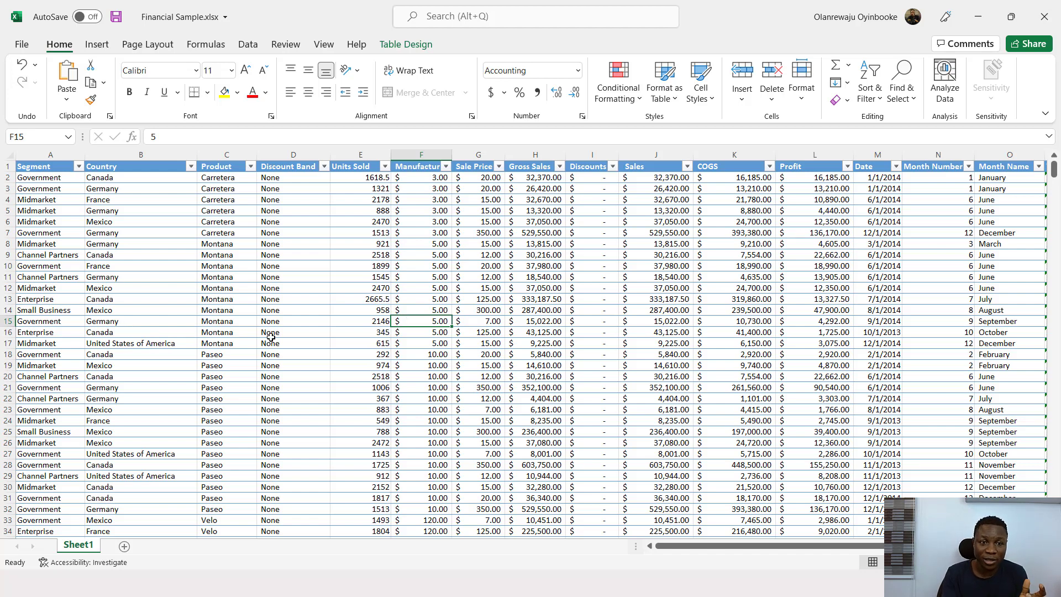
left_click(311, 349)
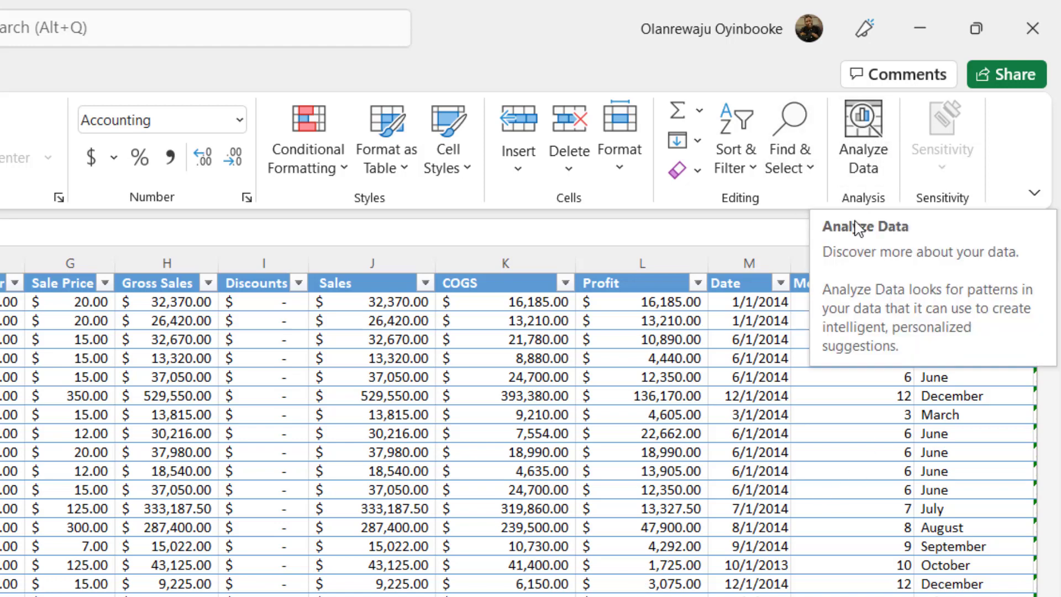
left_click(883, 180)
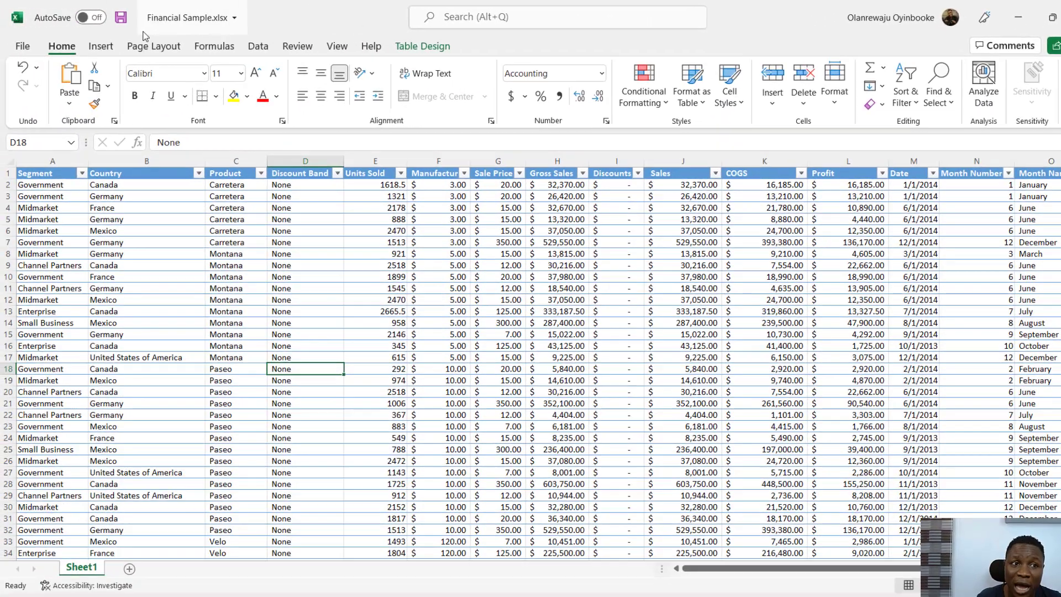
Enable the Analysis ToolPak add-in from Excel Options' Add-ins page
left_click(24, 55)
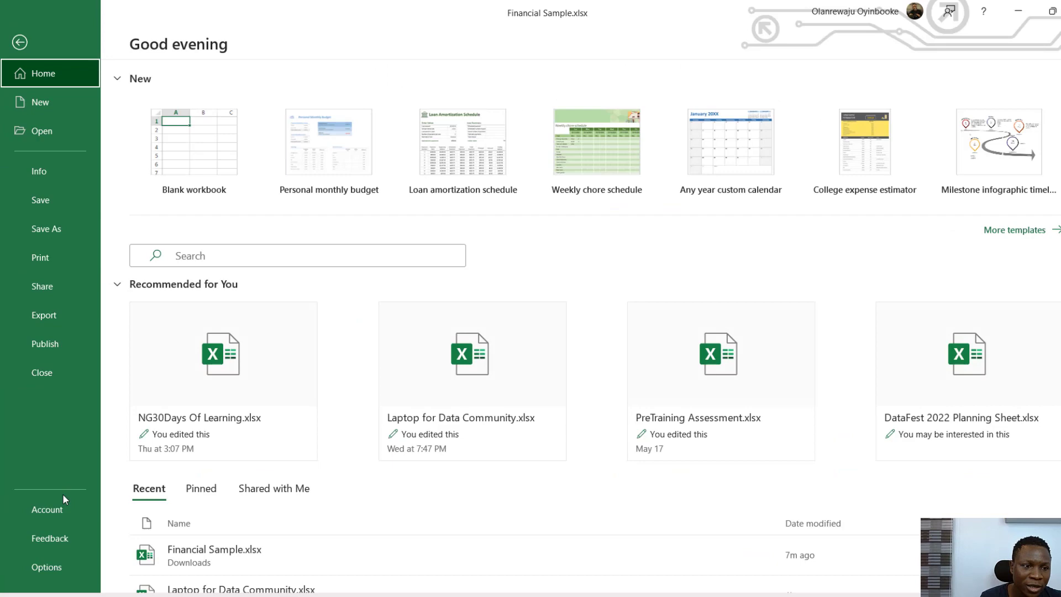
left_click(53, 567)
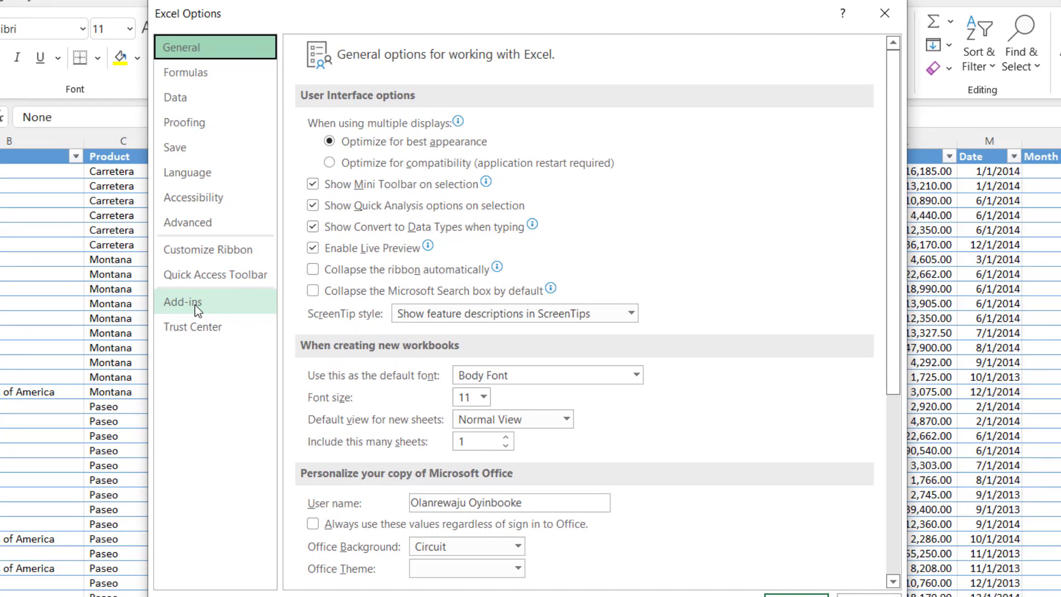
left_click(197, 307)
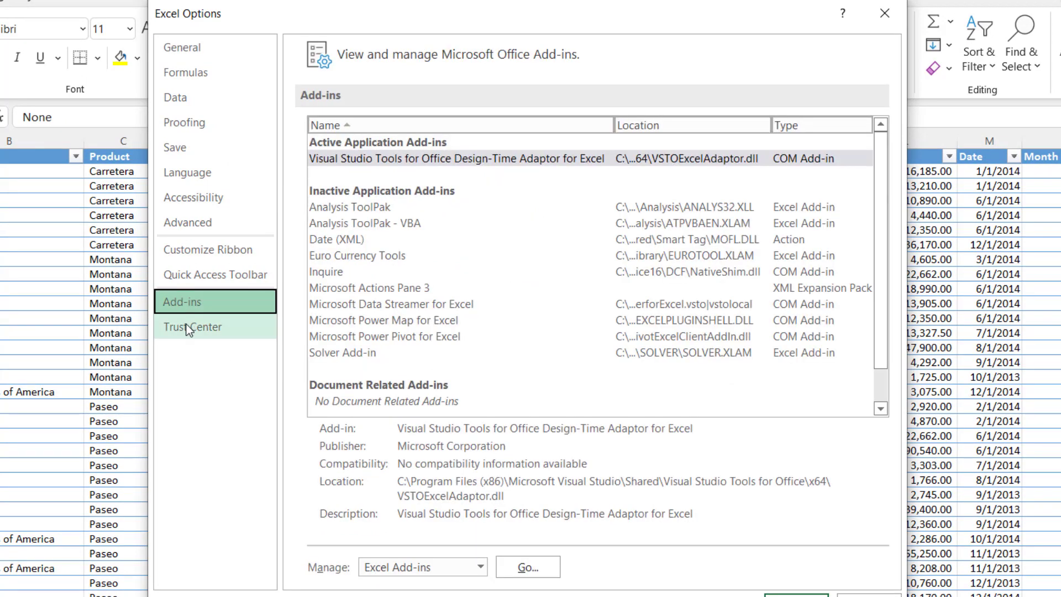
left_click(531, 570)
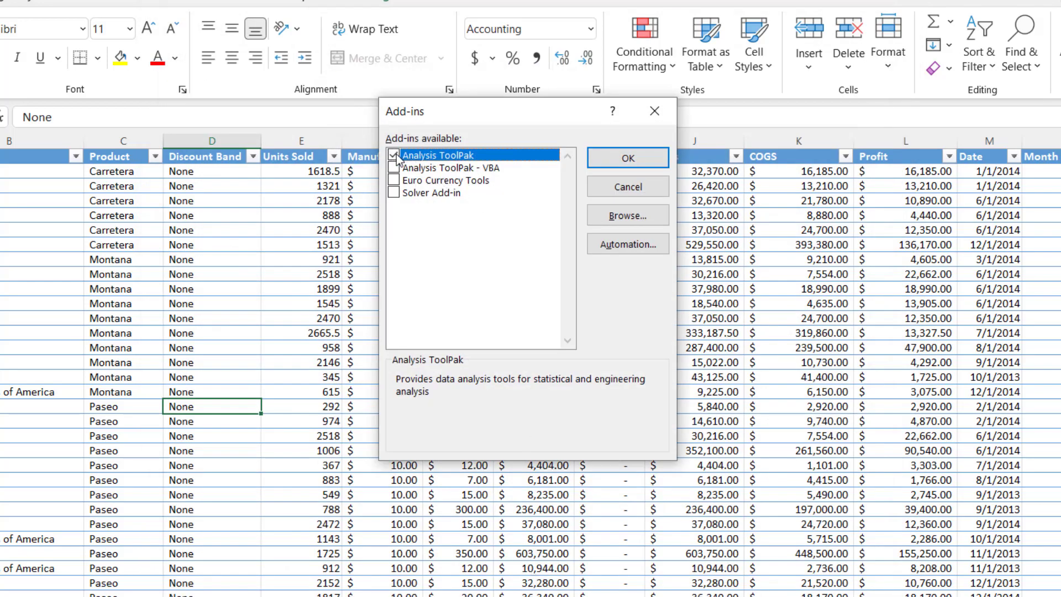
left_click(628, 160)
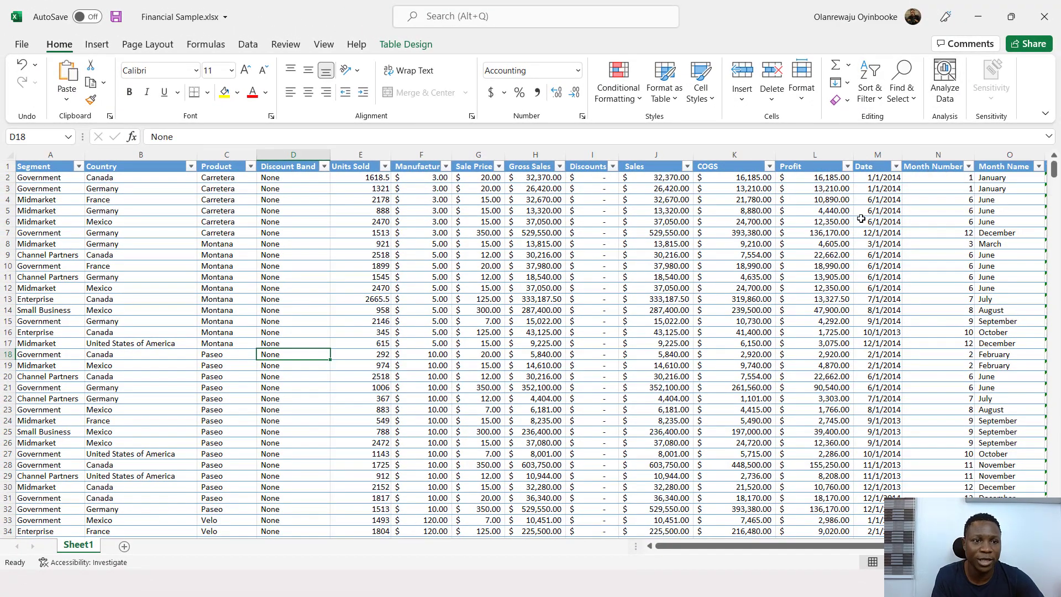
scroll(291, 306, "up", 1)
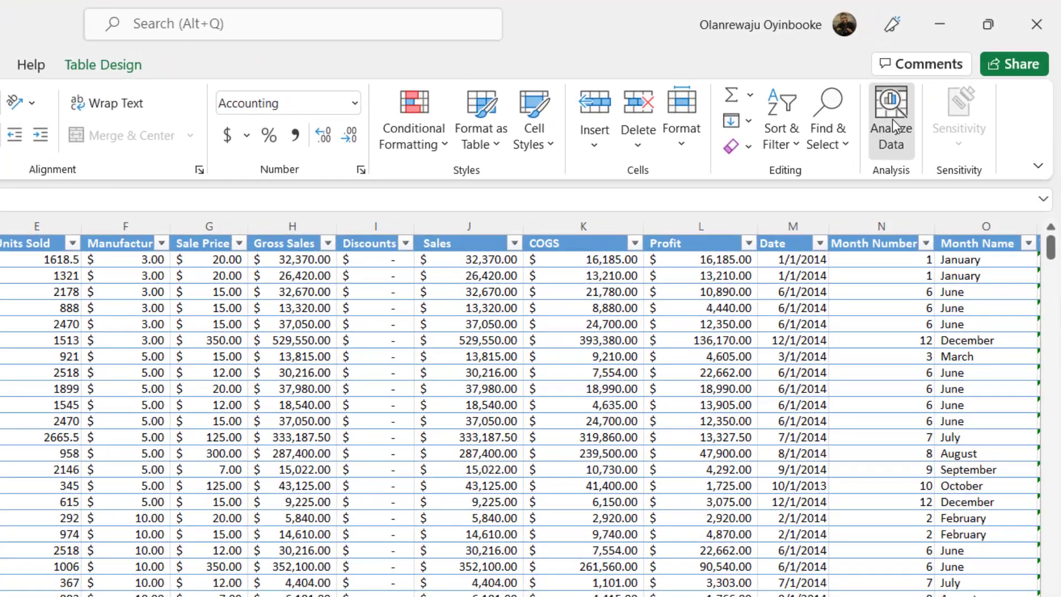
Run Analyze Data and browse suggested insights such as Sales by Country and Product
left_click(914, 108)
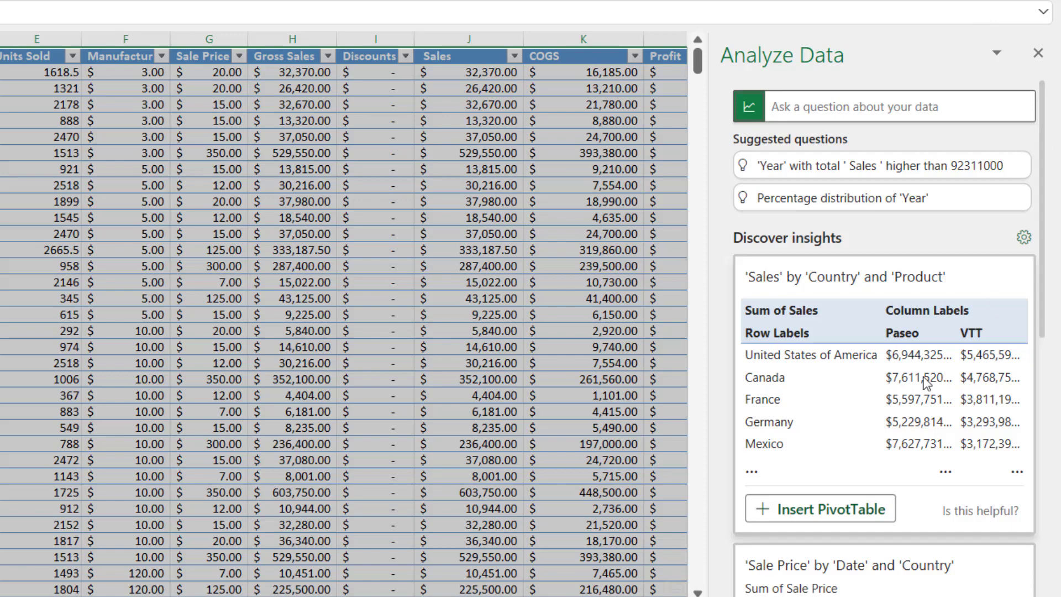
scroll(927, 382, "down", 5)
scroll(926, 382, "down", 3)
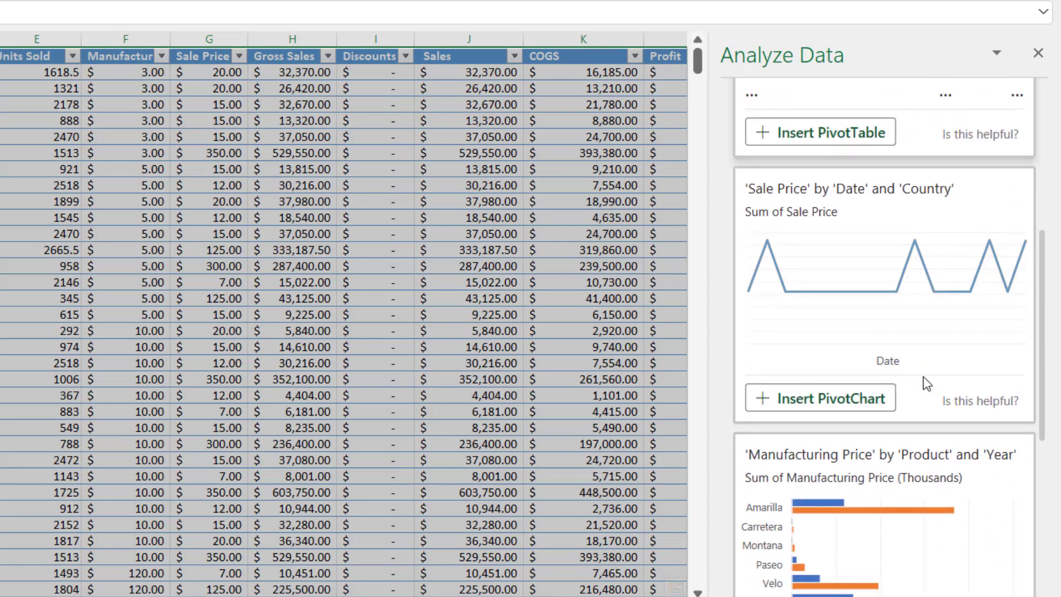
scroll(926, 382, "up", 7)
scroll(844, 191, "down", 2)
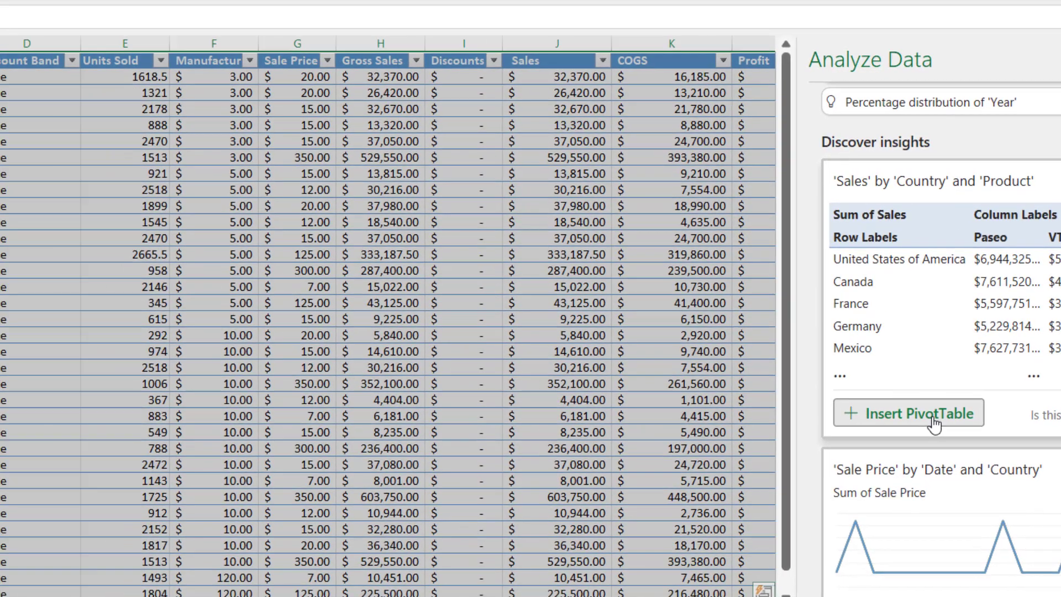
Insert the Sales by Country and Product pivot table and the Sale Price by Date and Country line chart
left_click(934, 424)
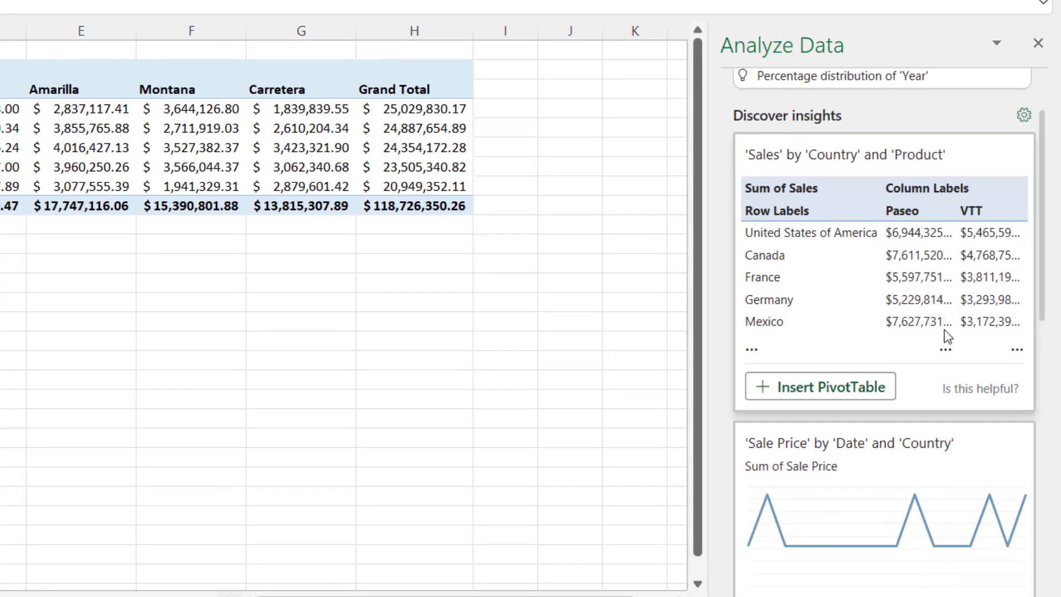
scroll(943, 336, "down", 5)
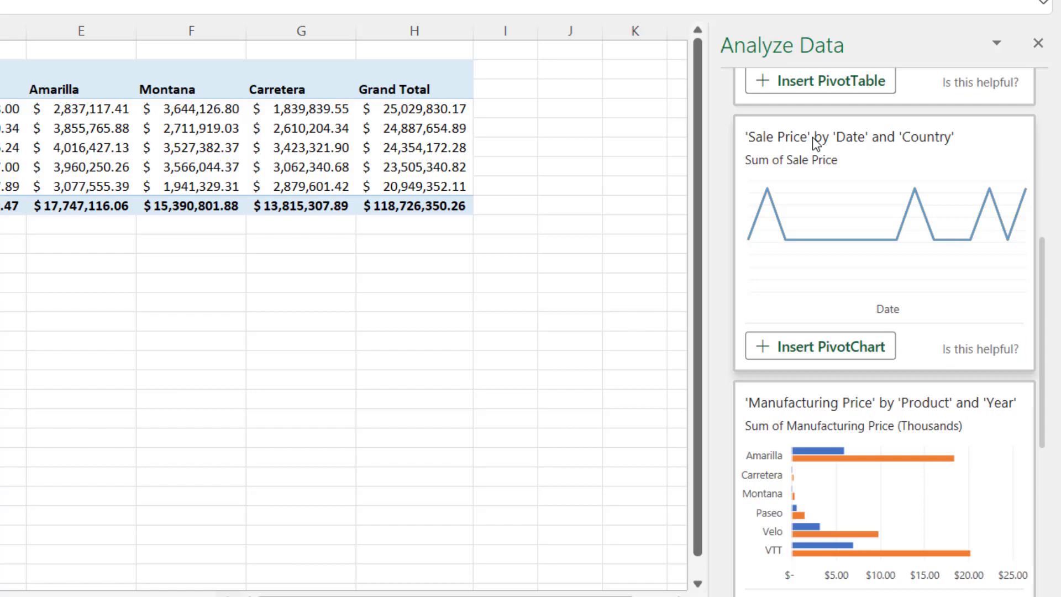
left_click(849, 346)
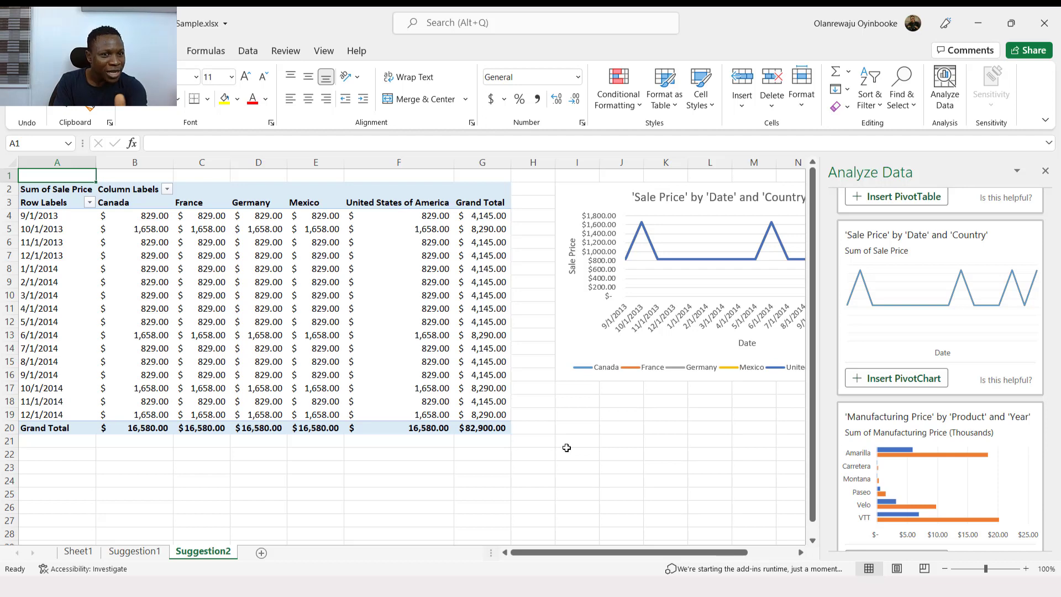
scroll(566, 448, "right", 2)
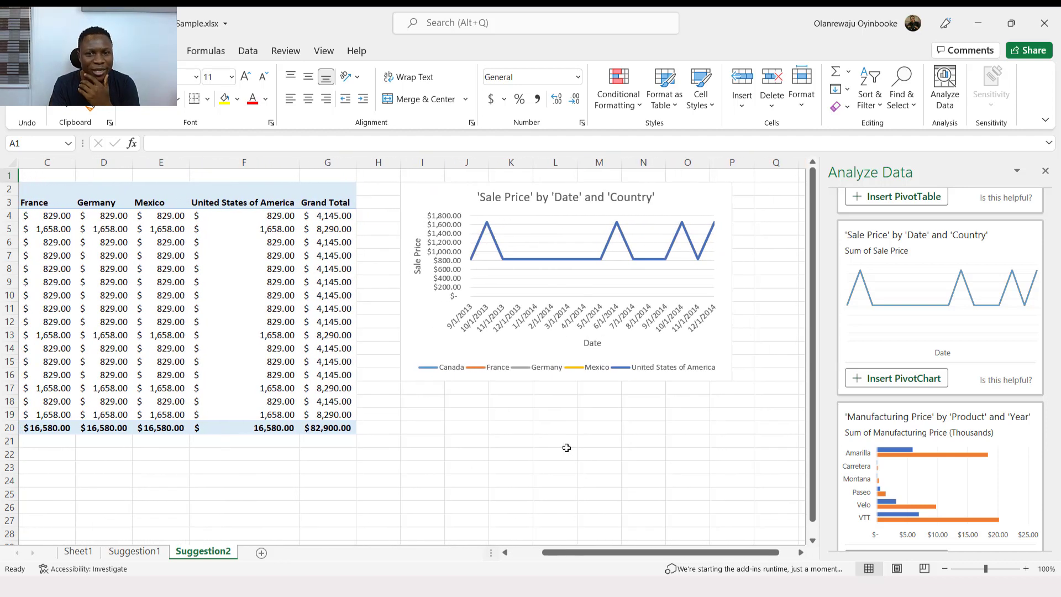
scroll(566, 448, "left", 2)
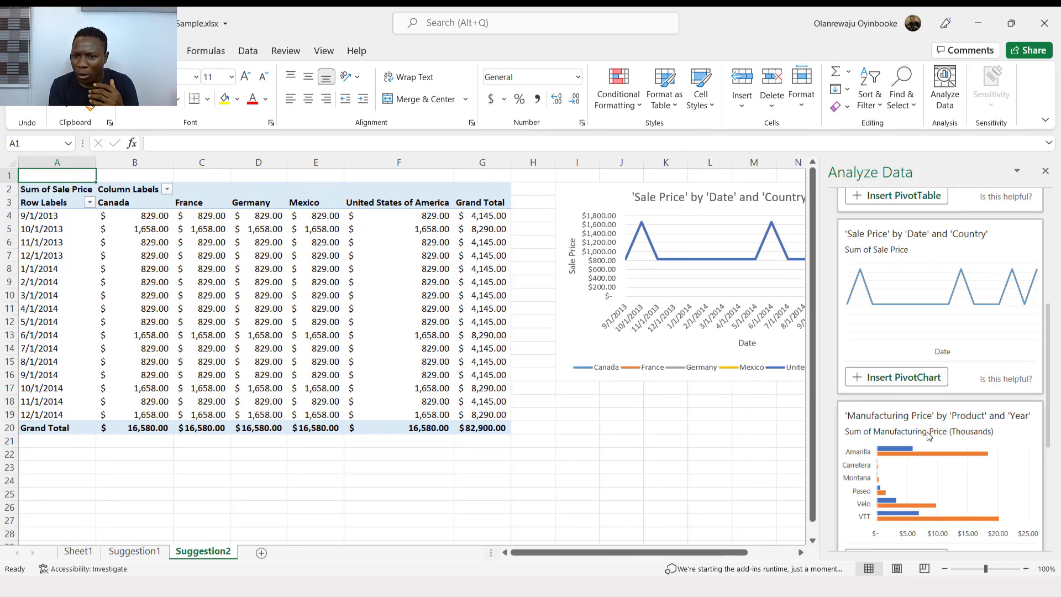
scroll(919, 386, "down", 3)
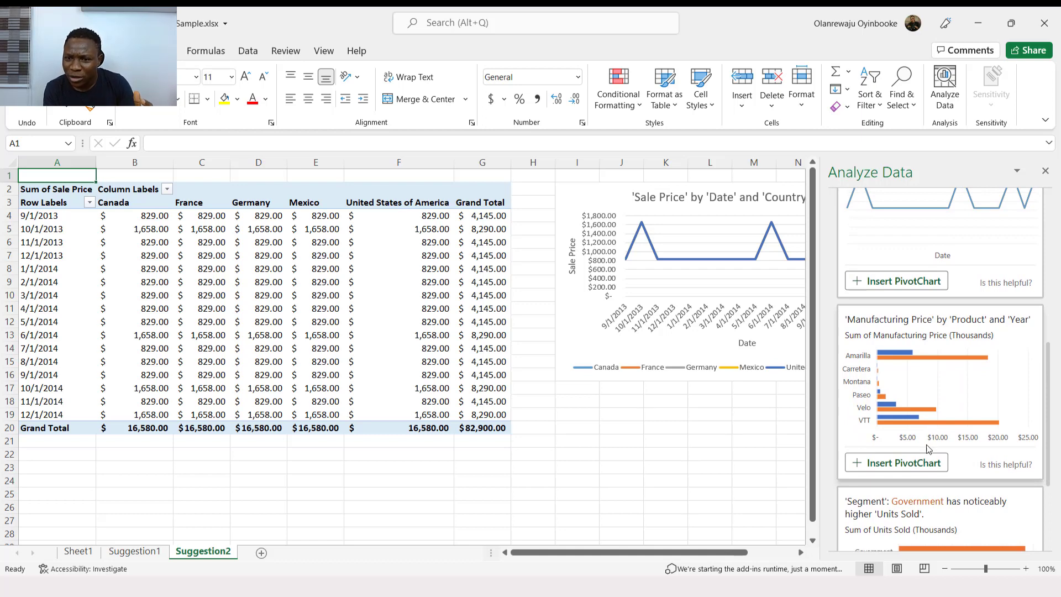
Insert the Manufacturing Price by Product and Year bar PivotChart from the insights pane
left_click(909, 464)
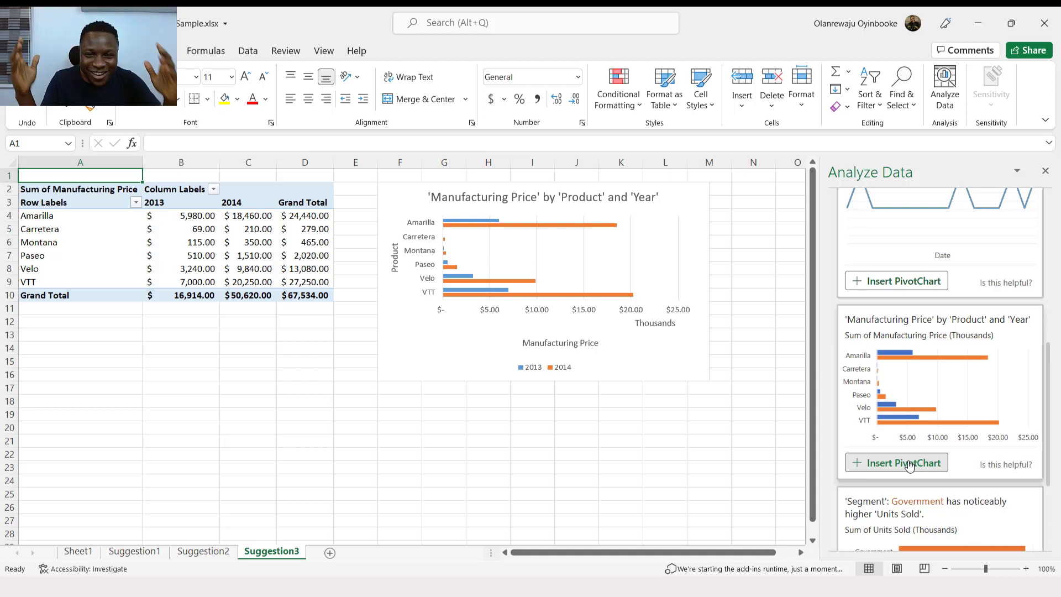
scroll(959, 466, "down", 3)
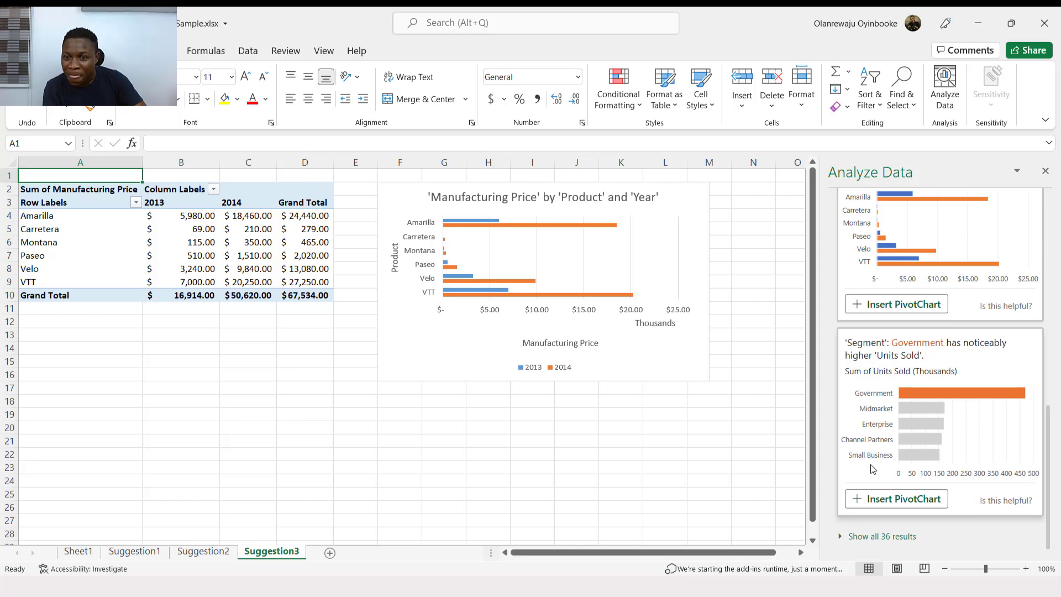
Insert the Units Sold by Segment chart, then show all 36 results and insert the Discounts by Year donut
left_click(894, 499)
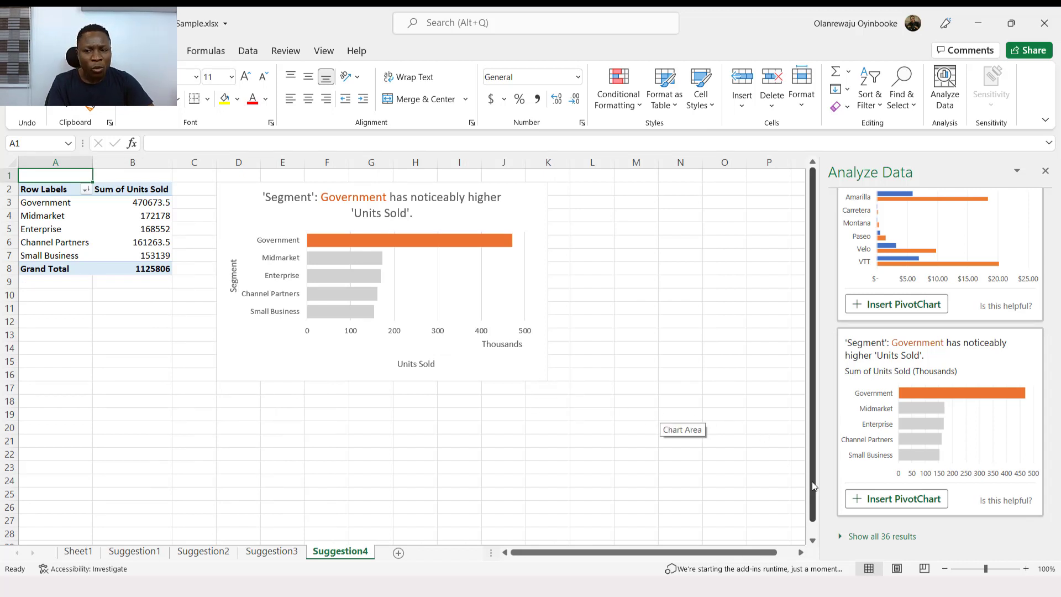
left_click(882, 536)
scroll(875, 540, "down", 5)
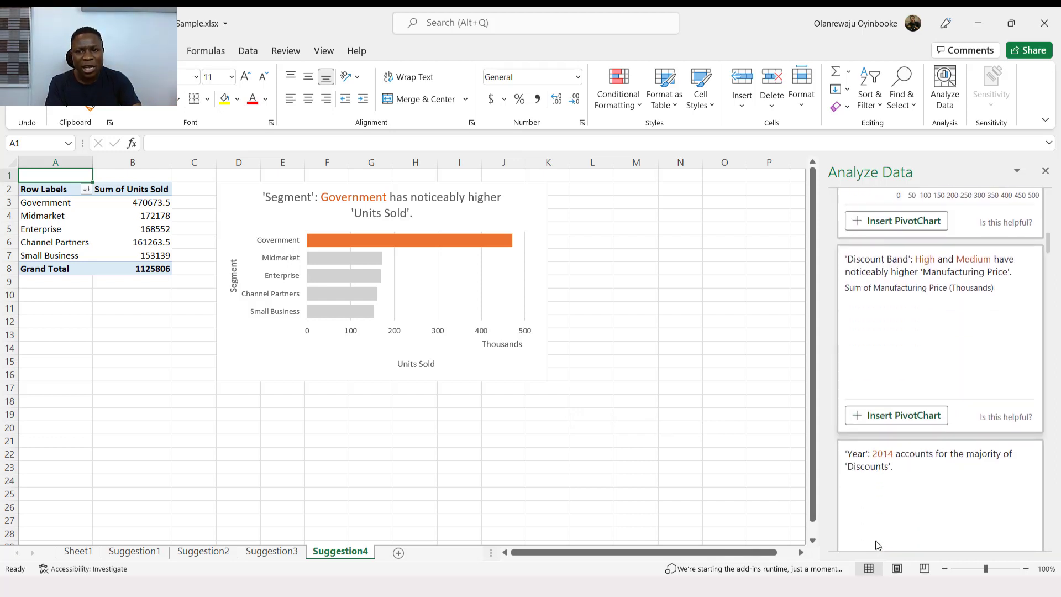
scroll(936, 370, "down", 3)
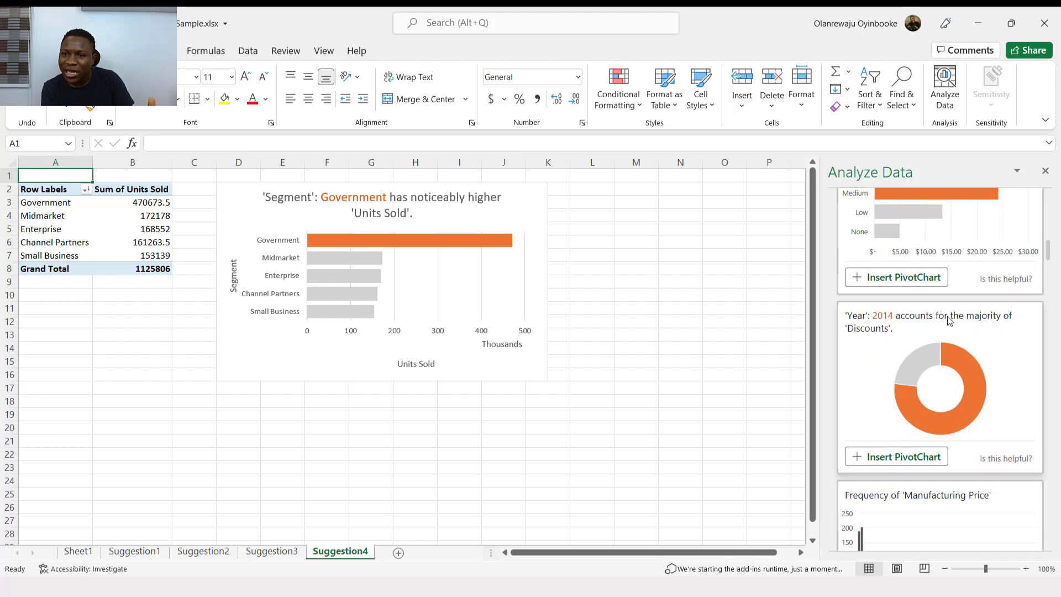
left_click(901, 460)
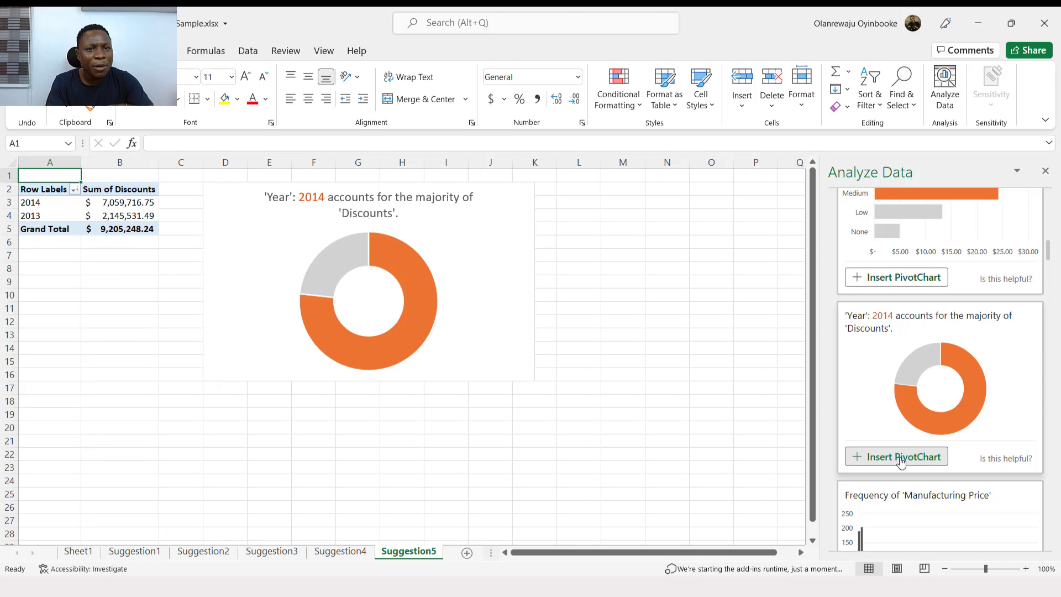
Insert the Manufacturing Price by Discount Band bar chart highlighting High and Medium
scroll(906, 414, "up", 2)
scroll(908, 359, "up", 2)
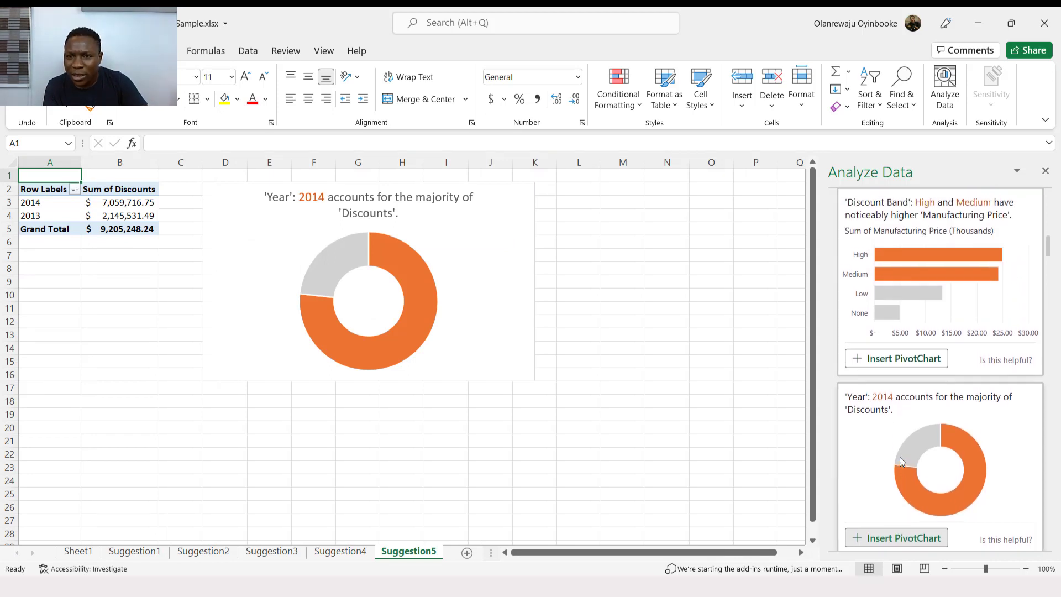
scroll(910, 310, "up", 1)
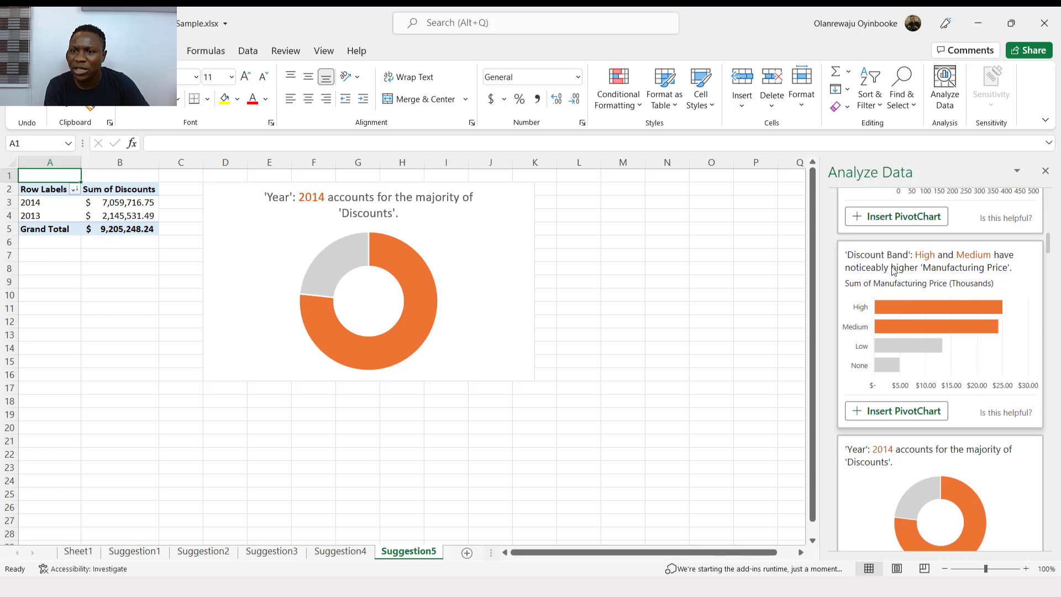
left_click(889, 412)
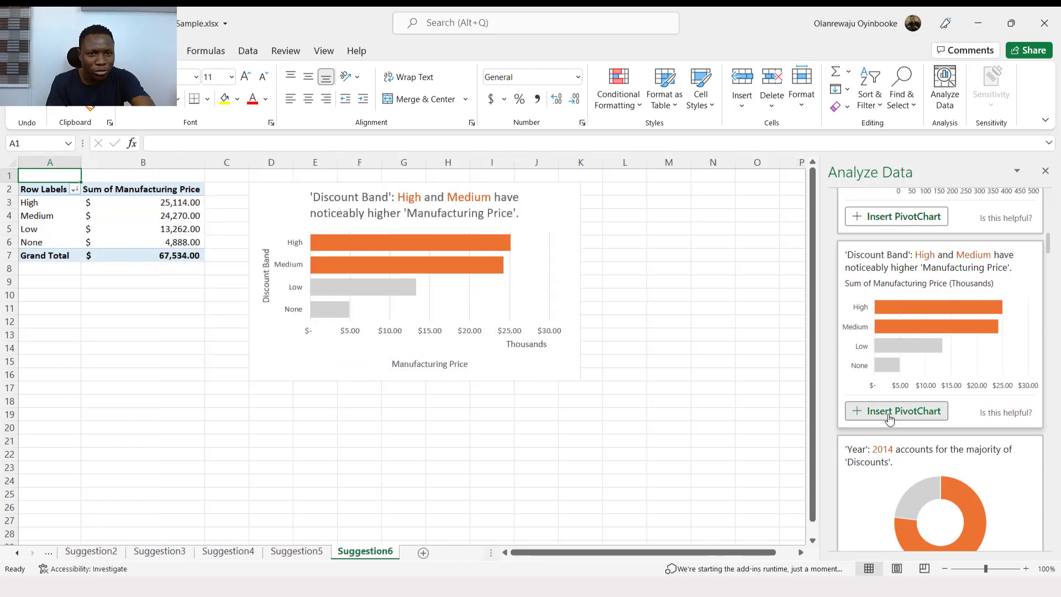
scroll(960, 420, "up", 2)
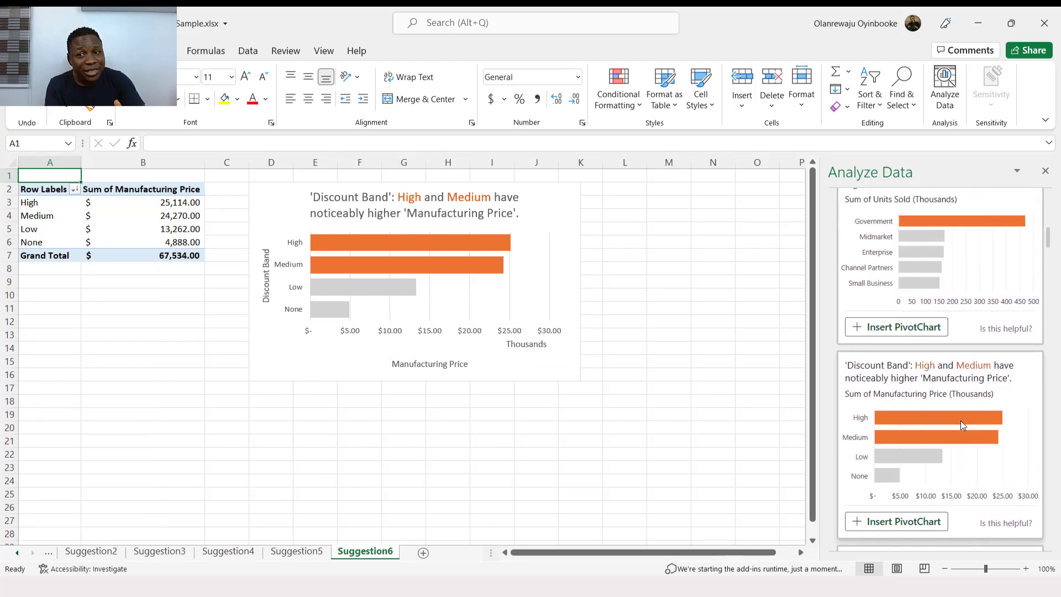
scroll(960, 420, "down", 4)
scroll(960, 420, "down", 2)
scroll(960, 420, "down", 3)
scroll(961, 423, "down", 1)
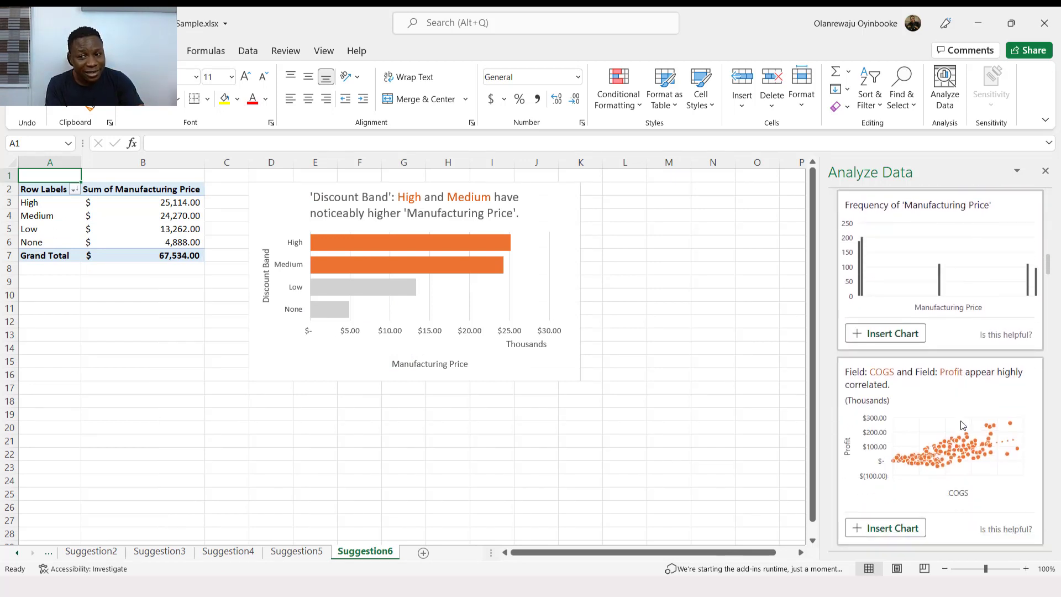
scroll(962, 424, "down", 1)
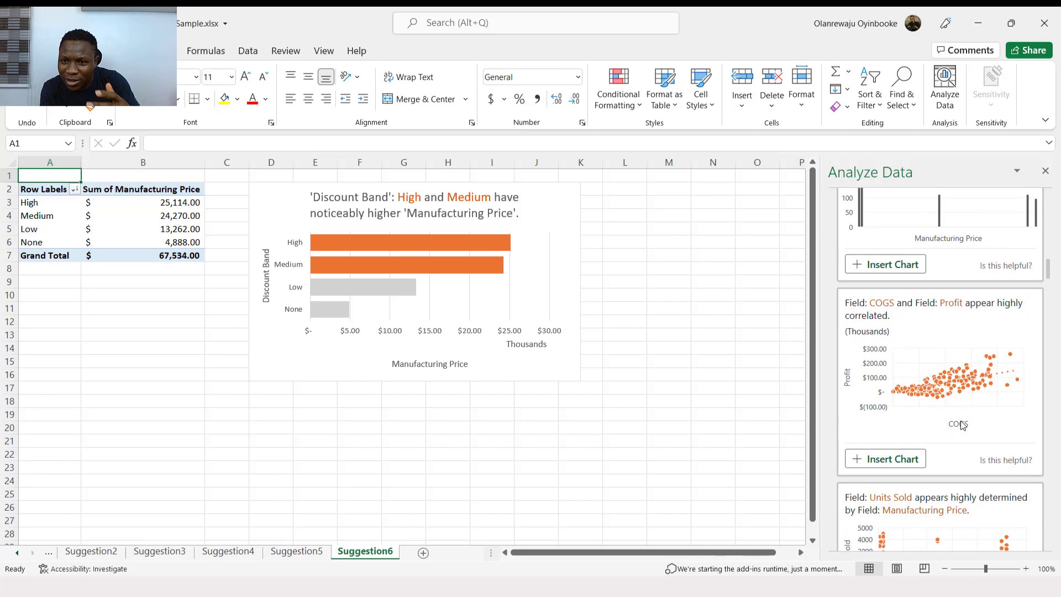
Insert the COGS versus Profit scatter chart onto Sheet1
left_click(886, 459)
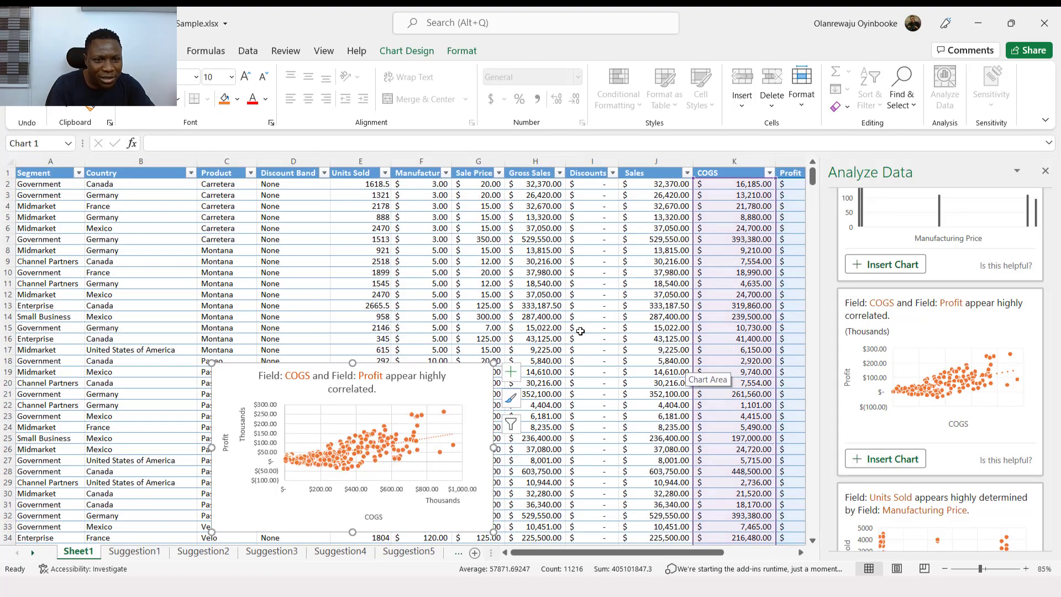
scroll(580, 330, "down", 2)
scroll(580, 330, "down", 4)
scroll(580, 330, "down", 2)
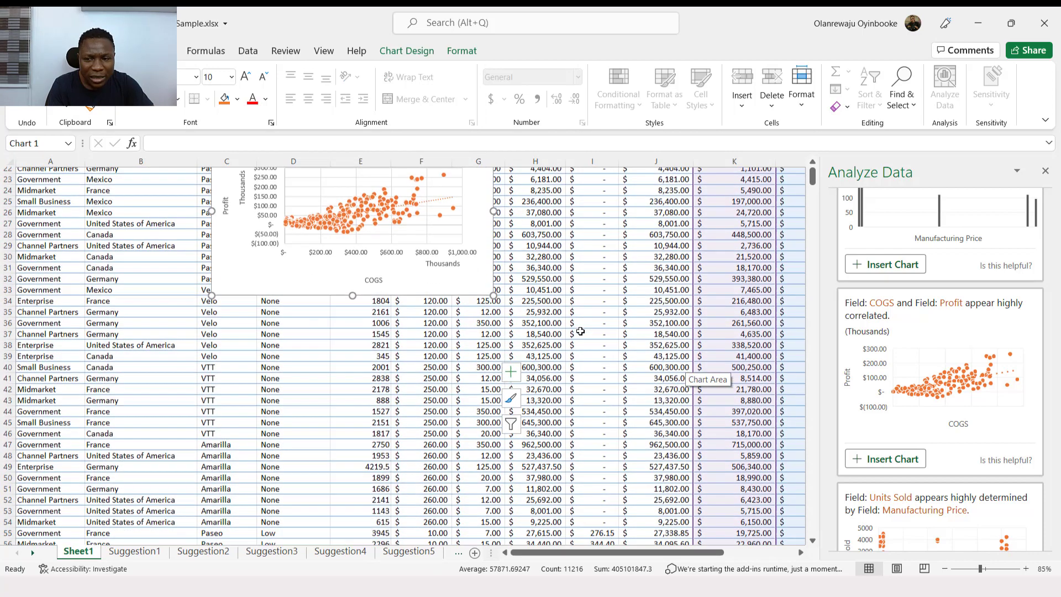
scroll(914, 385, "down", 3)
Insert the Sales vs COGS scatter chart with four outliers onto Sheet1
scroll(913, 385, "down", 3)
scroll(914, 385, "down", 5)
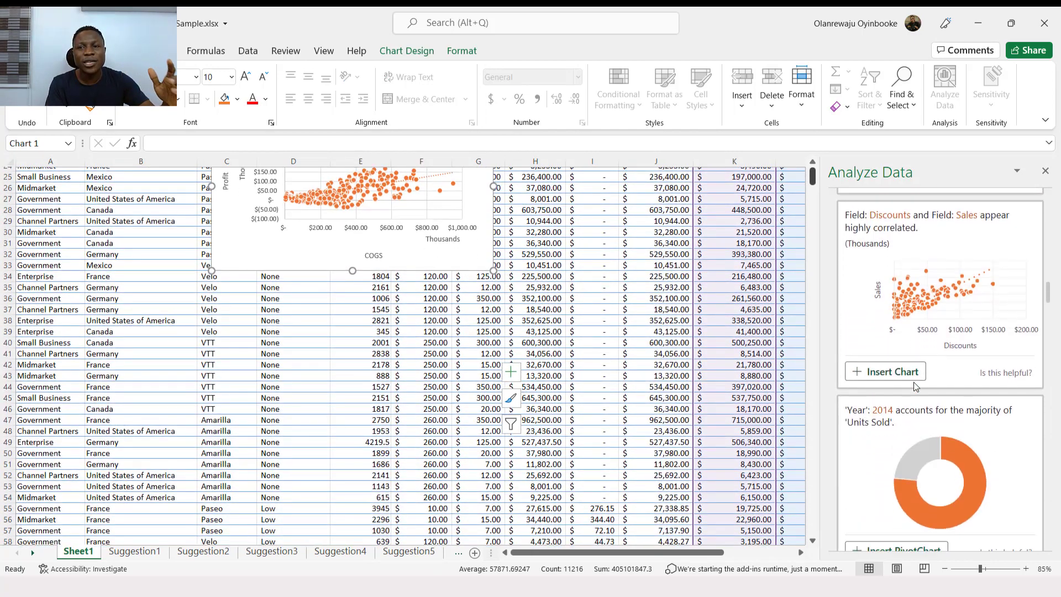
scroll(914, 386, "down", 5)
scroll(914, 385, "down", 4)
scroll(913, 385, "down", 2)
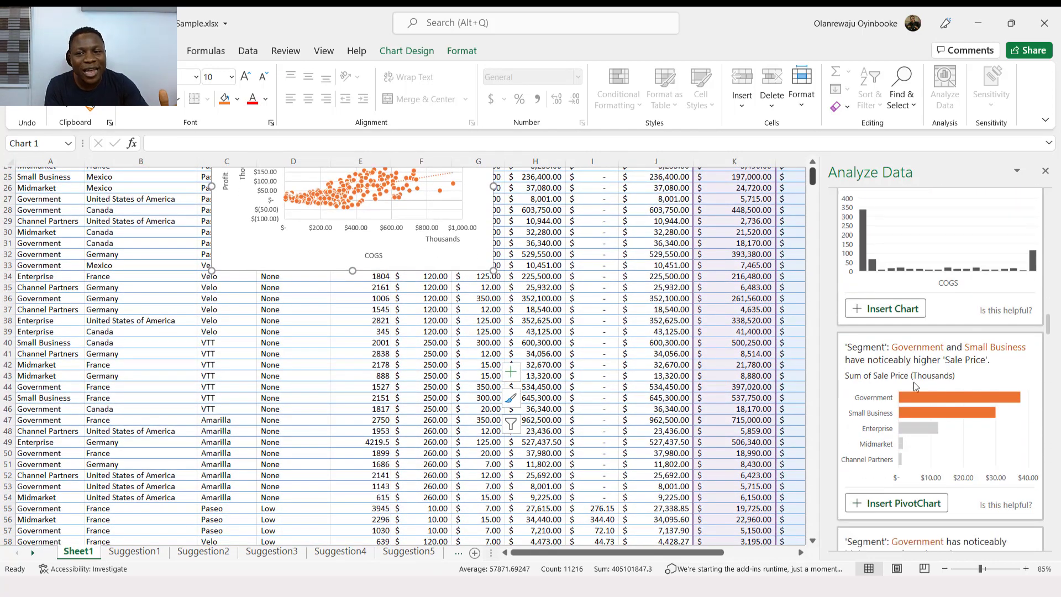
scroll(914, 385, "down", 3)
scroll(914, 385, "down", 5)
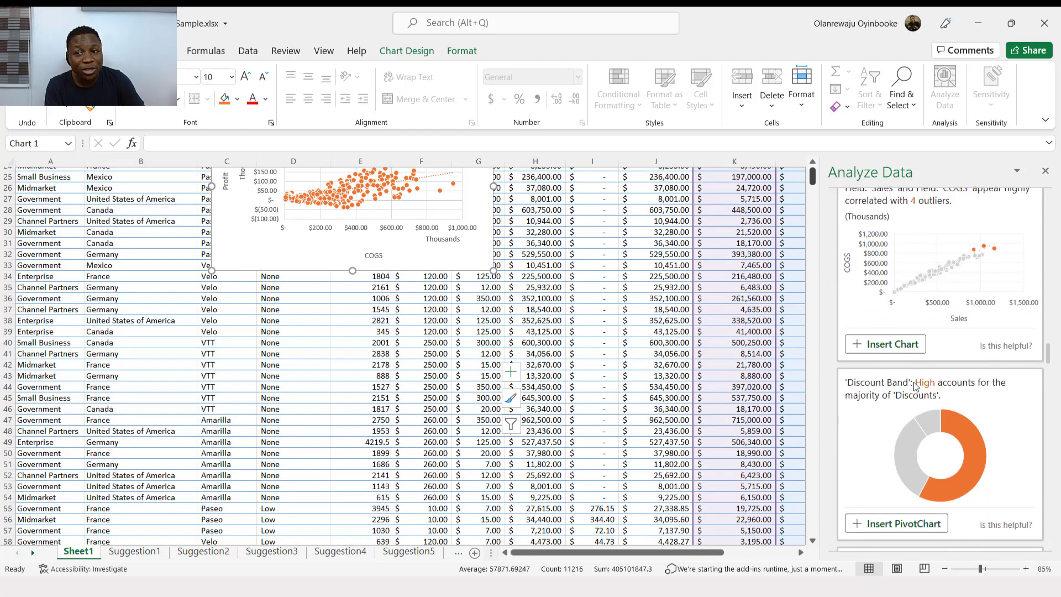
scroll(914, 385, "up", 2)
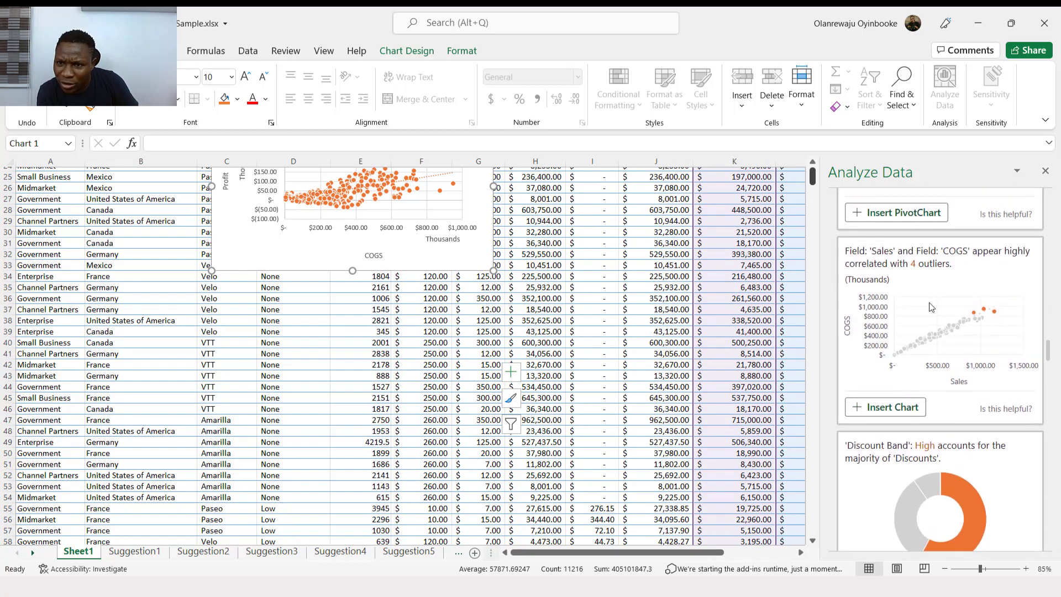
left_click(905, 413)
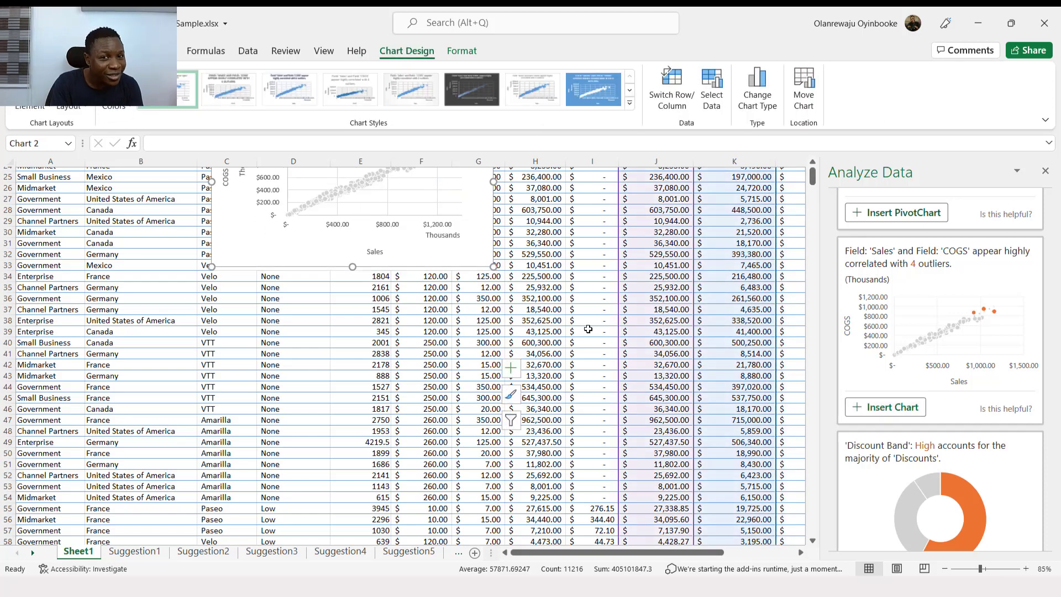
scroll(588, 329, "up", 5)
scroll(588, 329, "up", 1)
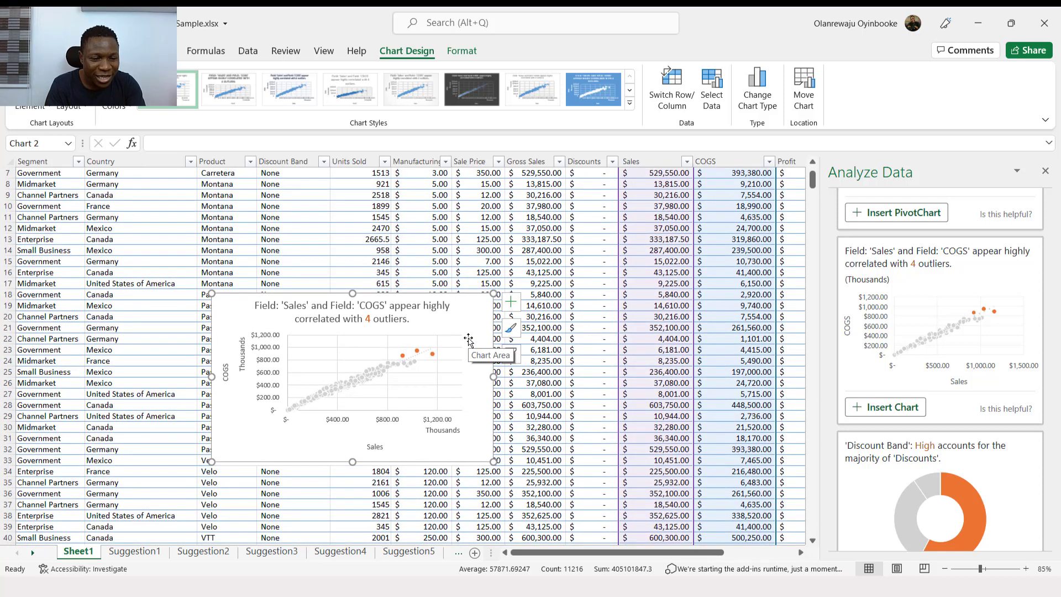
mouse_move(481, 327)
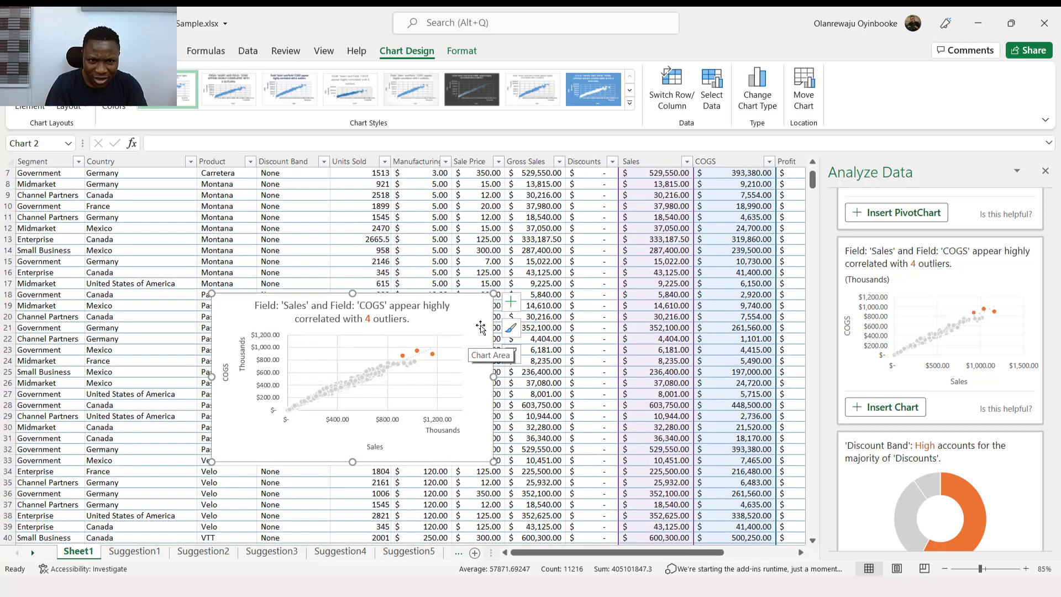
Move the Sales vs COGS scatter chart from Sheet1 to a new Sheet2, then return to Sheet1
key("Delete")
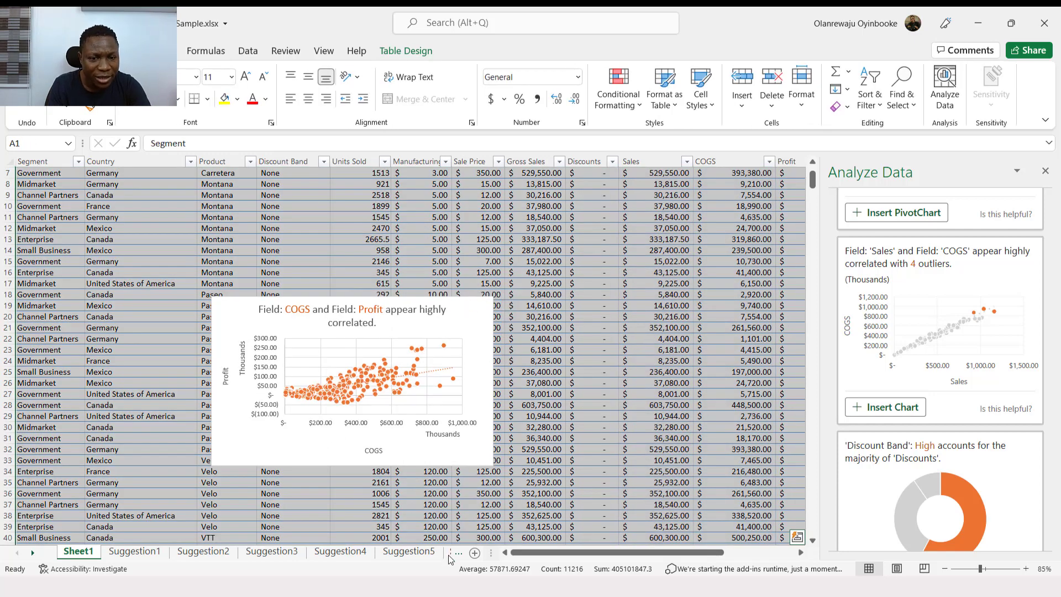
left_click(474, 553)
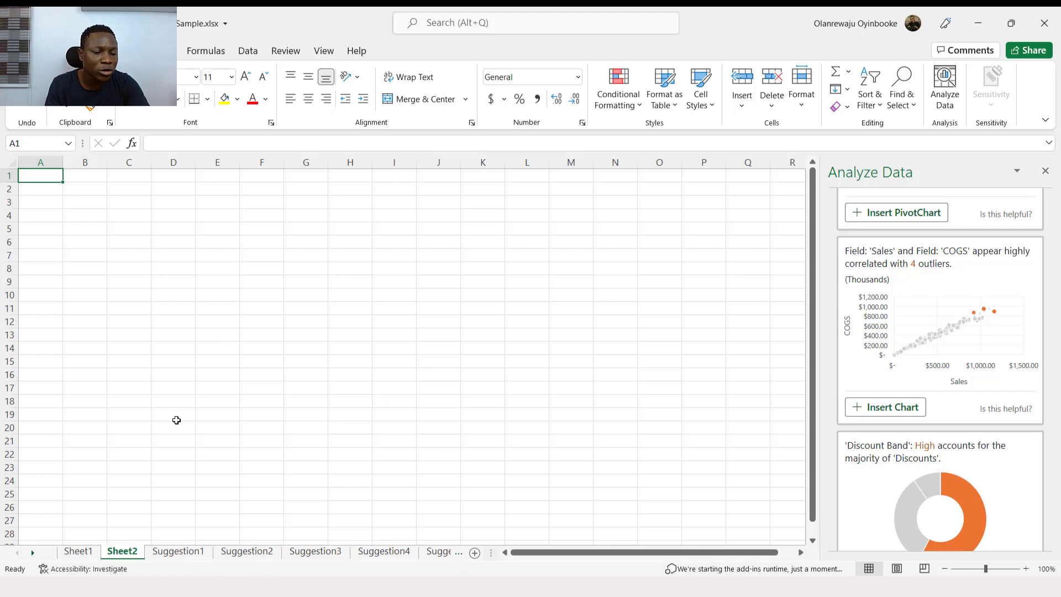
key("ctrl+v")
left_click(476, 312)
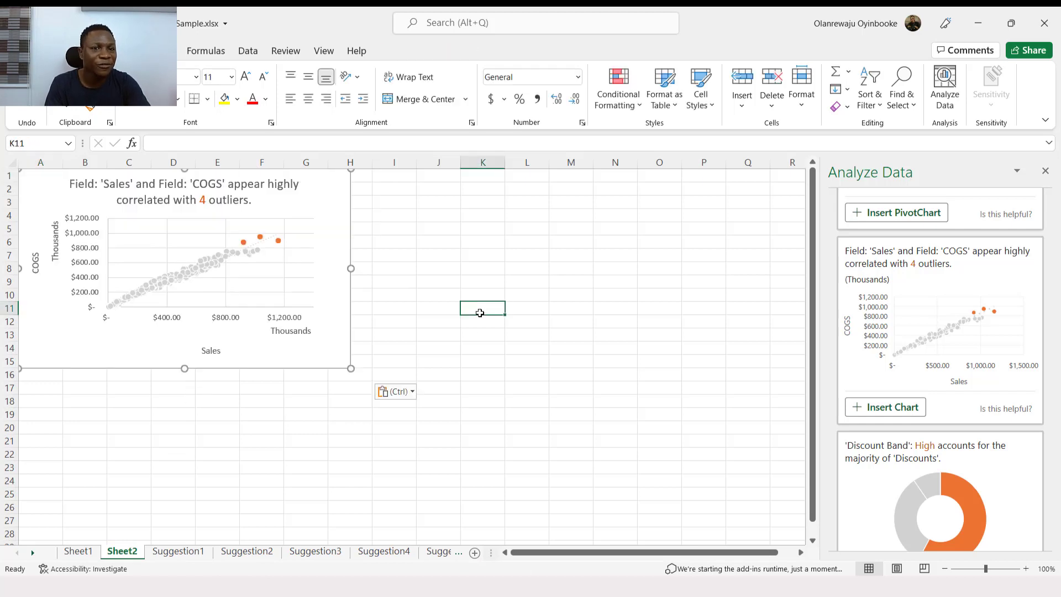
left_click(406, 217)
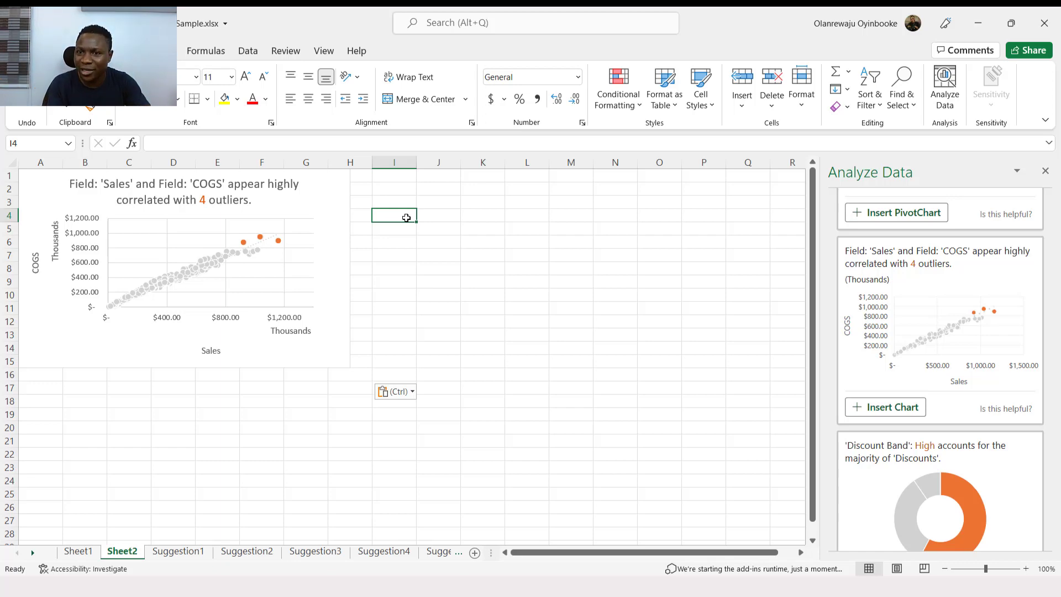
left_click(77, 552)
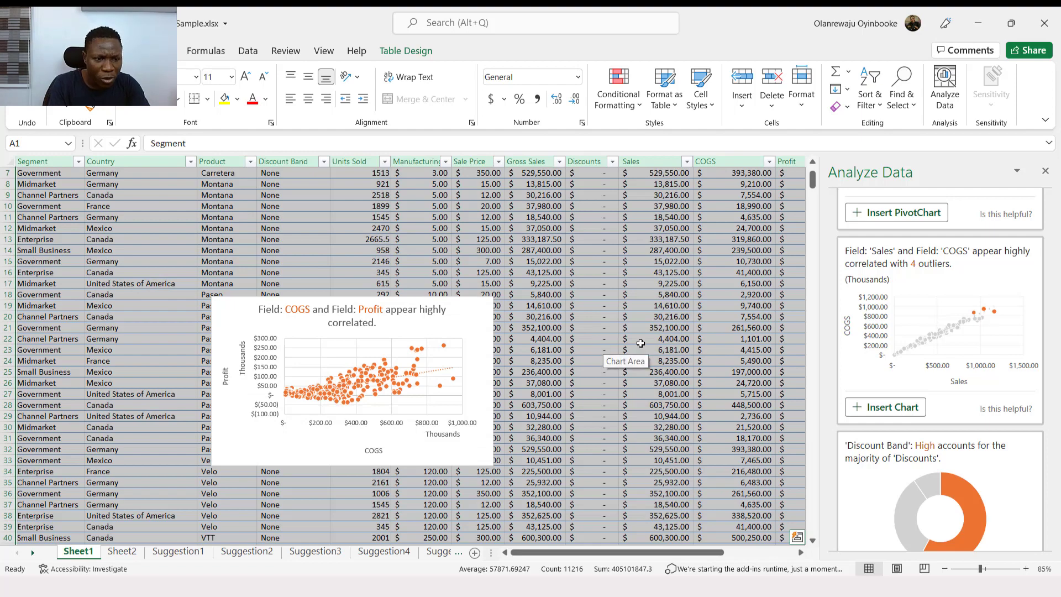
Ask Analyze Data 'chart of unit sold by product' to get a Units Sold by Product bar chart
scroll(635, 364, "up", 2)
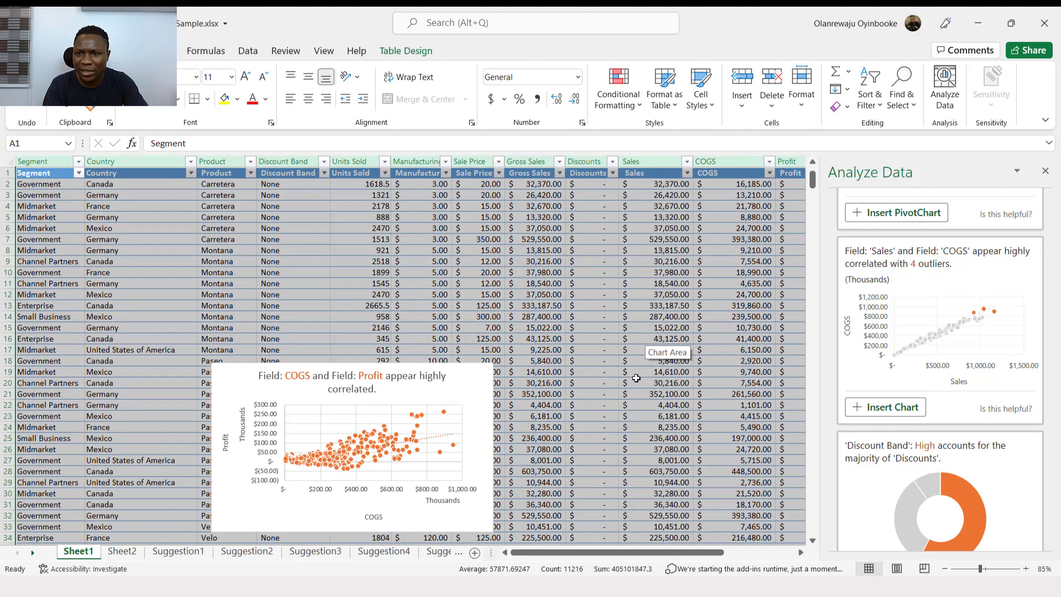
scroll(959, 330, "down", 5)
scroll(958, 329, "up", 5)
scroll(959, 330, "up", 3)
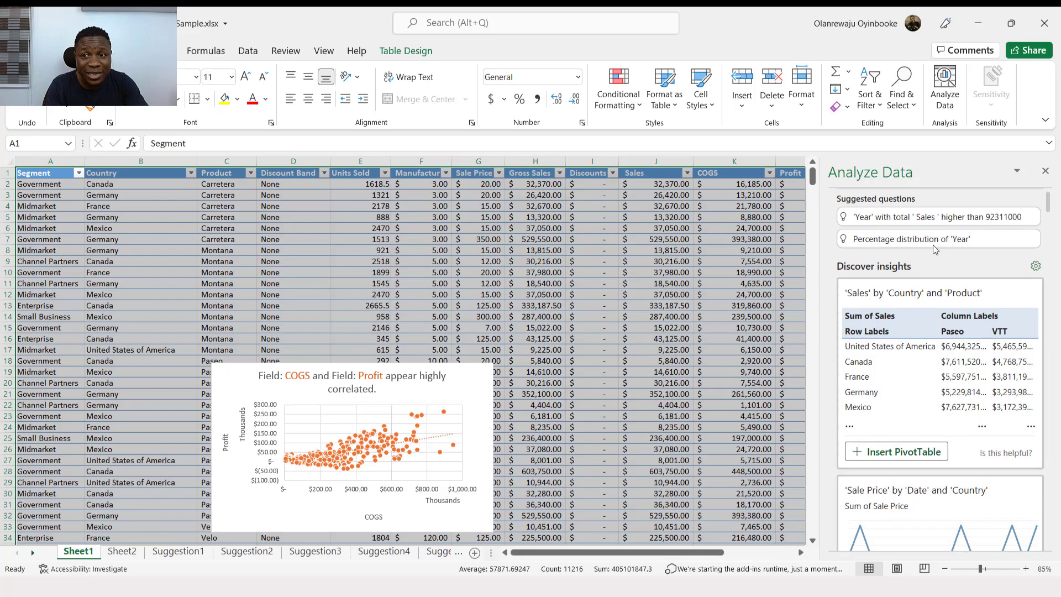
scroll(939, 276, "up", 2)
left_click(916, 205)
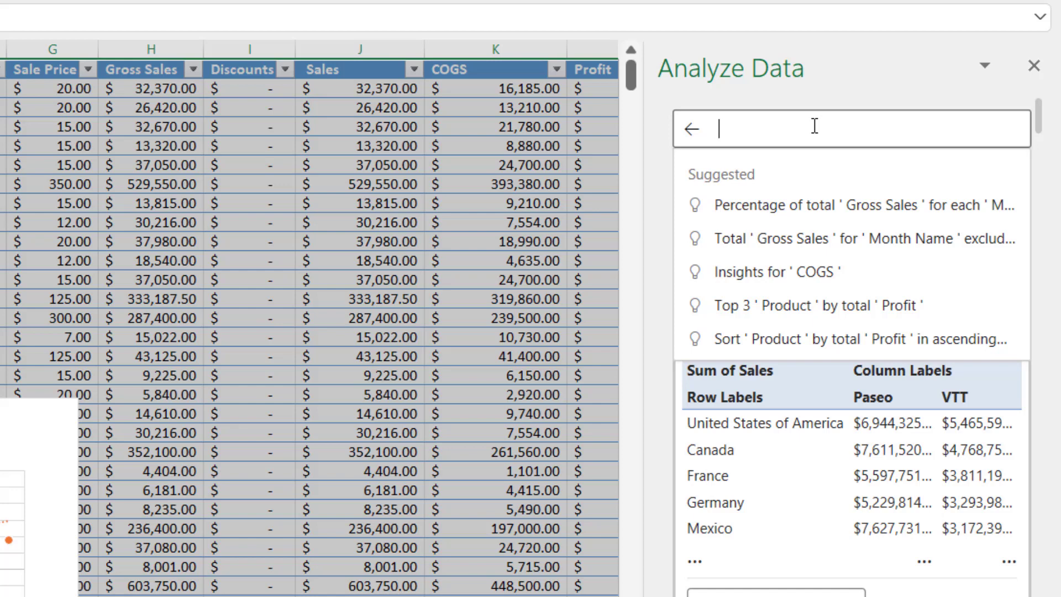
type("chart of ")
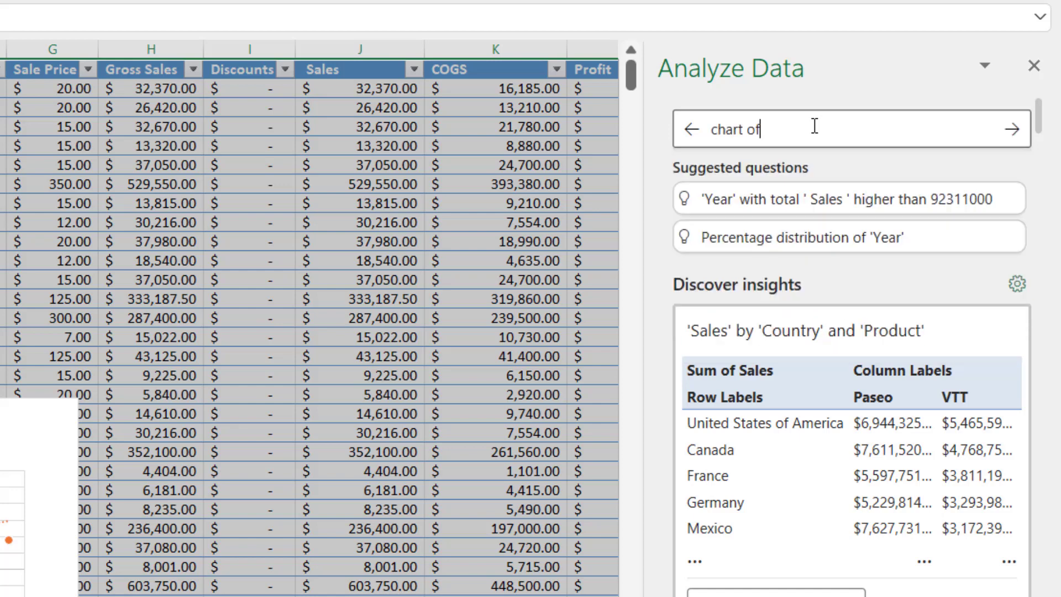
type("unit sold b")
type("y pro")
type("duct")
key("Return")
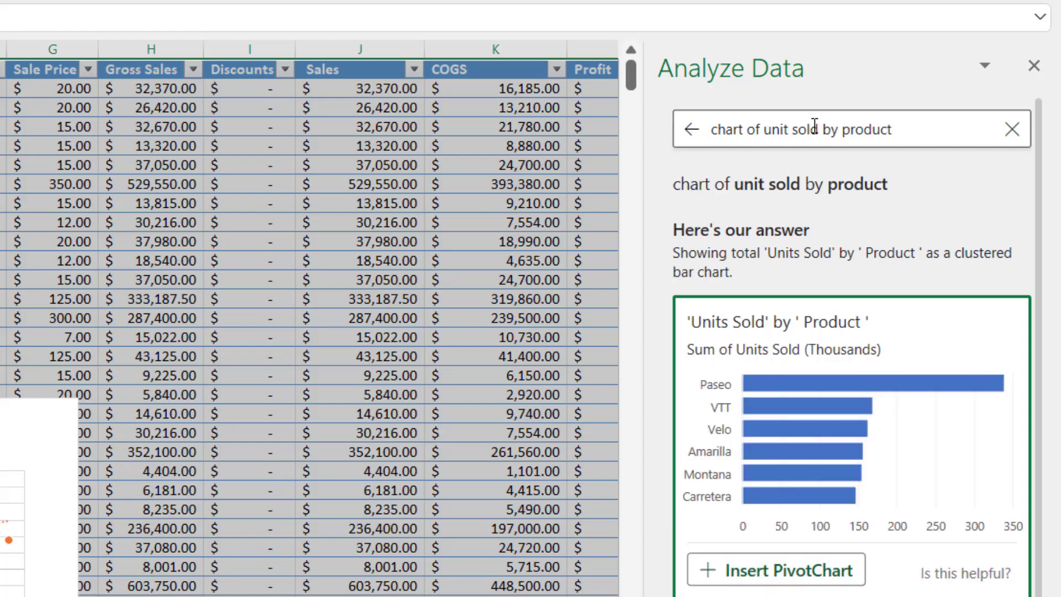
Insert the Units Sold by Product answer as a PivotChart on the new Suggestion7 sheet
left_click(794, 575)
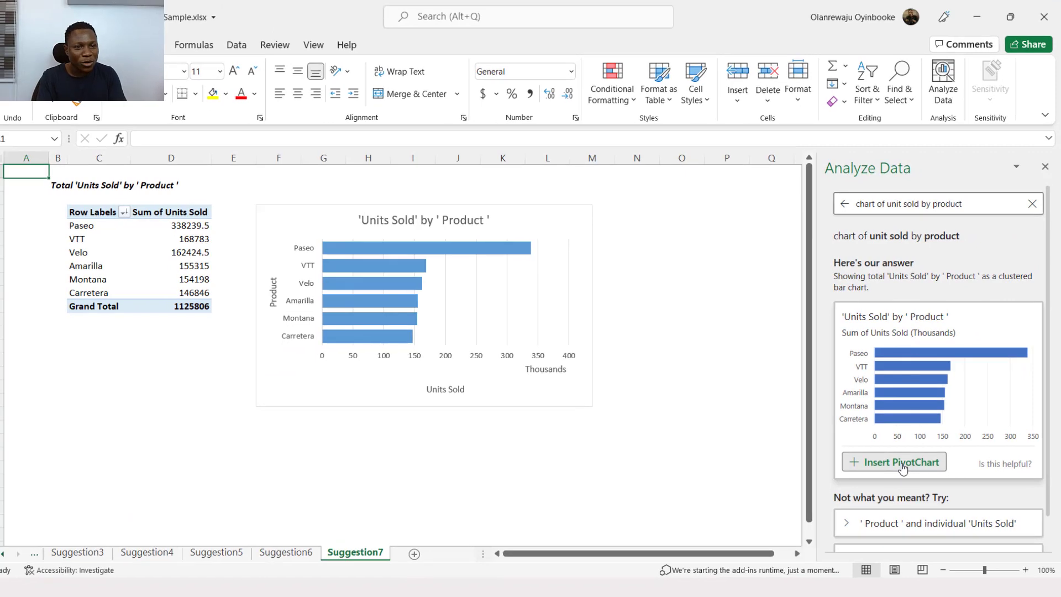